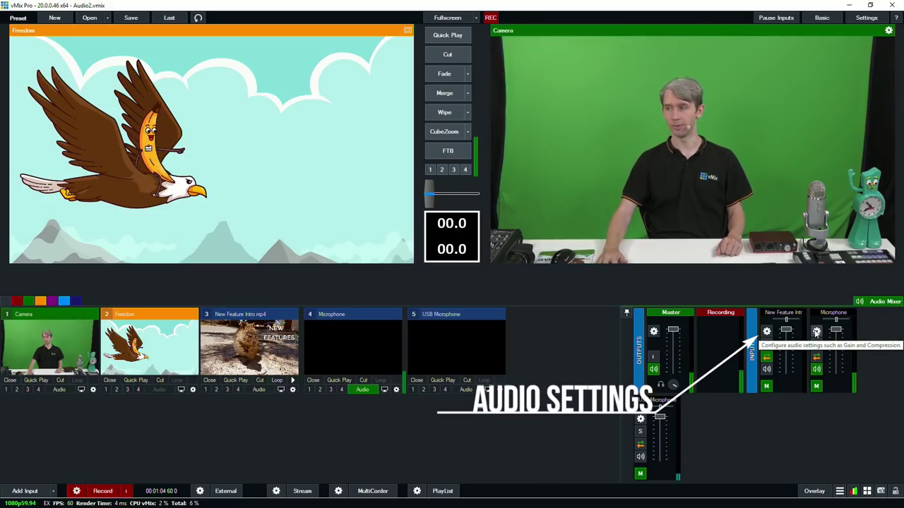
Step: Check the Microphone's audio settings via the mixer and input Properties, then reopen them from the mixer
{"action": "left_click", "coordinate": [816, 332]}
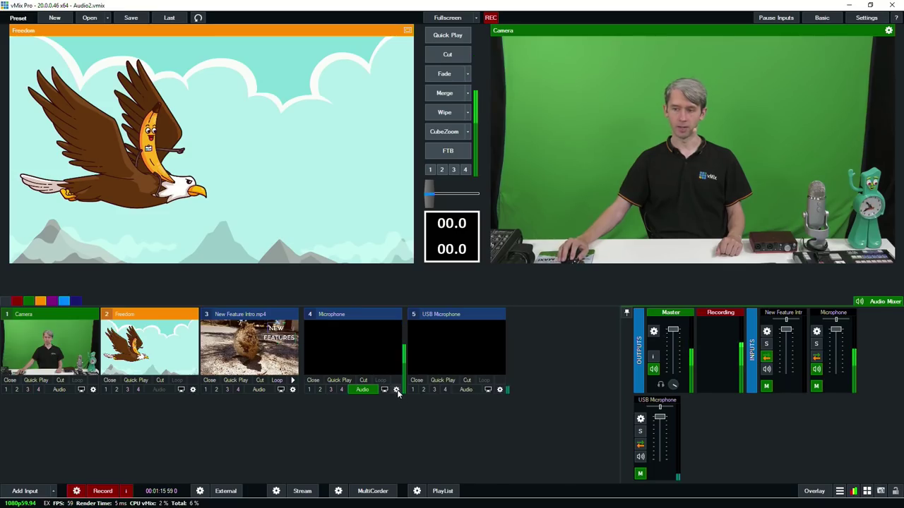
{"action": "left_click", "coordinate": [394, 391]}
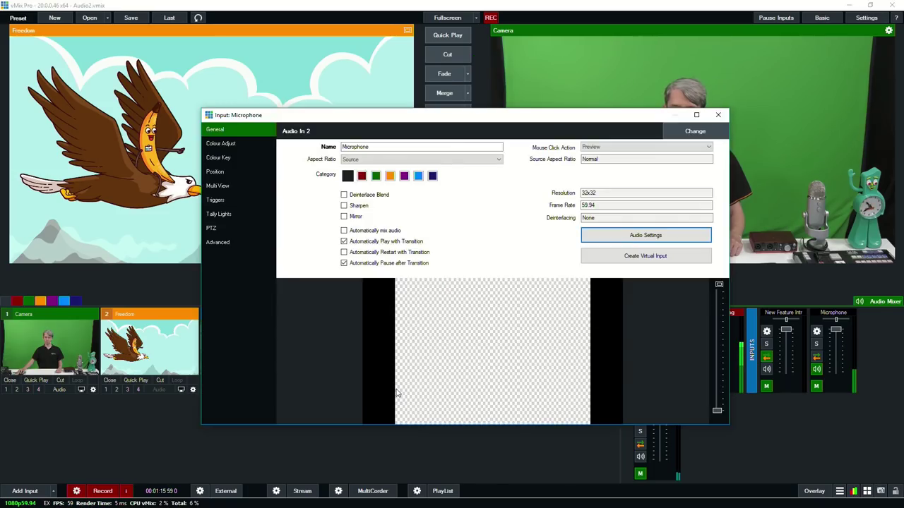
{"action": "left_click", "coordinate": [639, 236]}
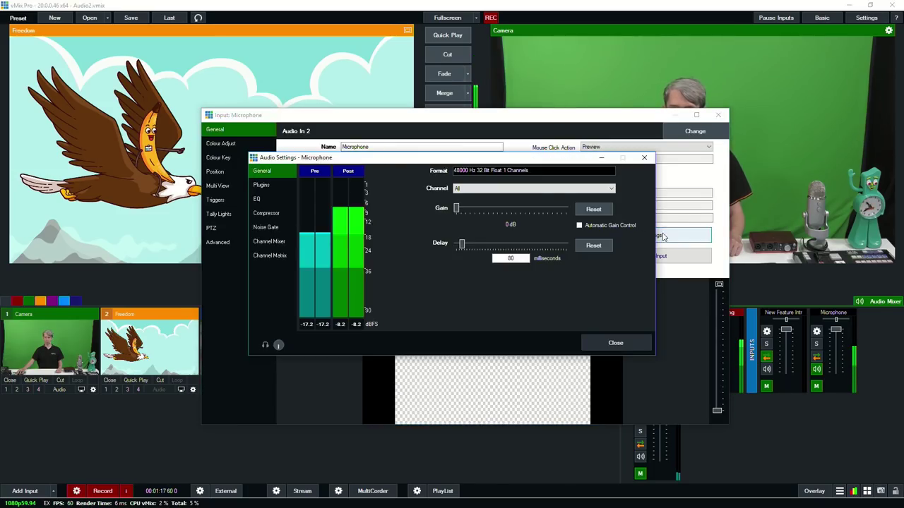
{"action": "left_click", "coordinate": [644, 157]}
{"action": "left_click", "coordinate": [718, 115]}
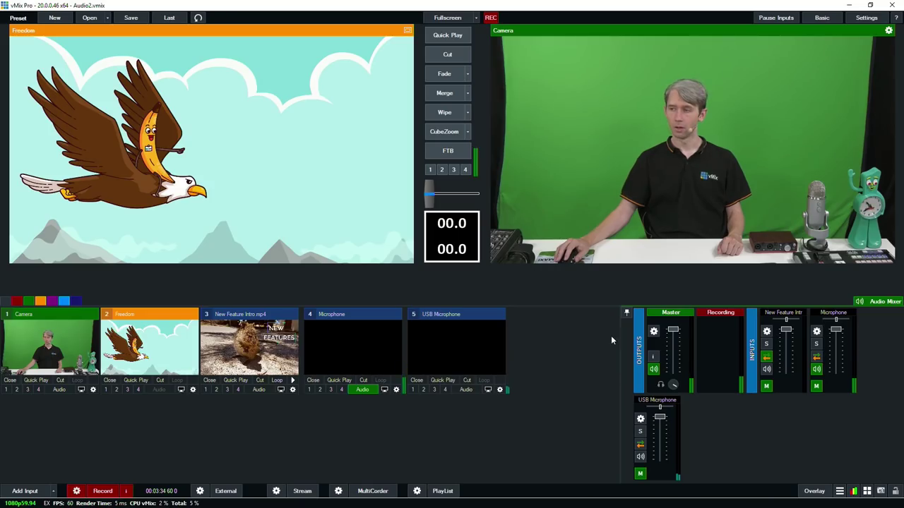
{"action": "left_click", "coordinate": [816, 331]}
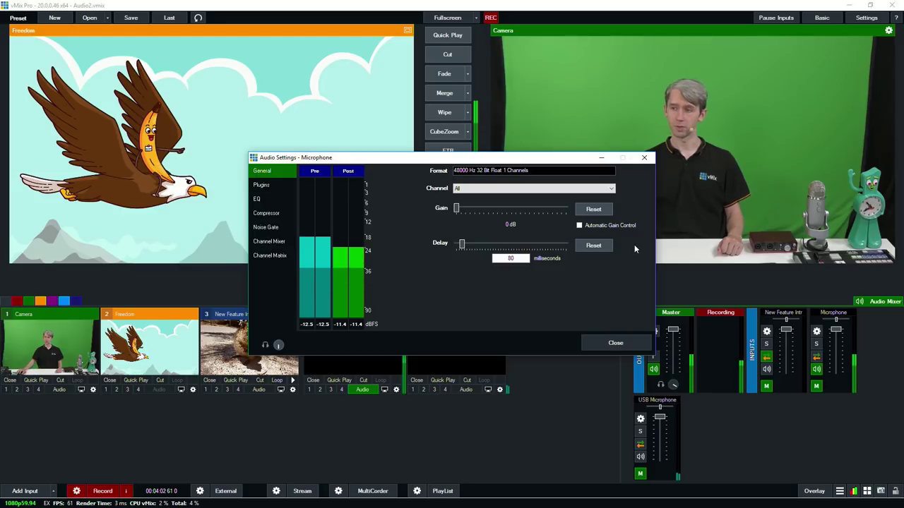
{"action": "left_click", "coordinate": [573, 190]}
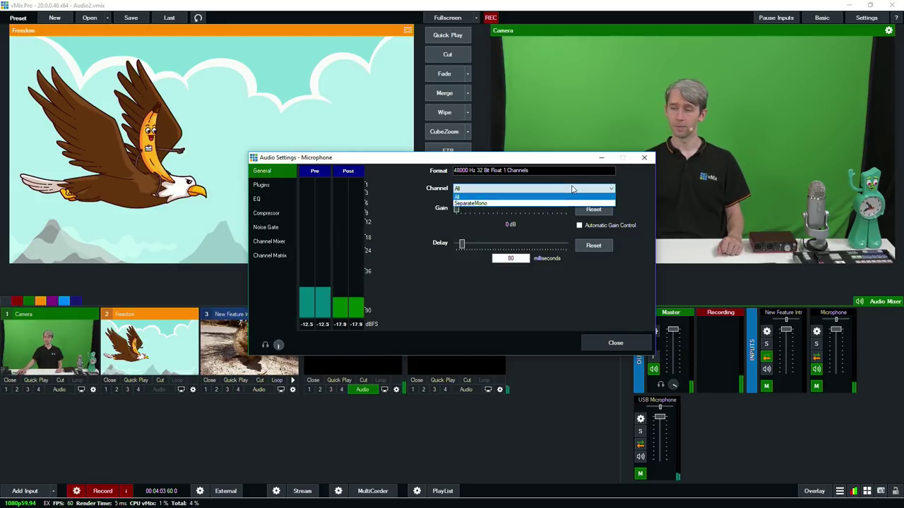
{"action": "left_click", "coordinate": [492, 202]}
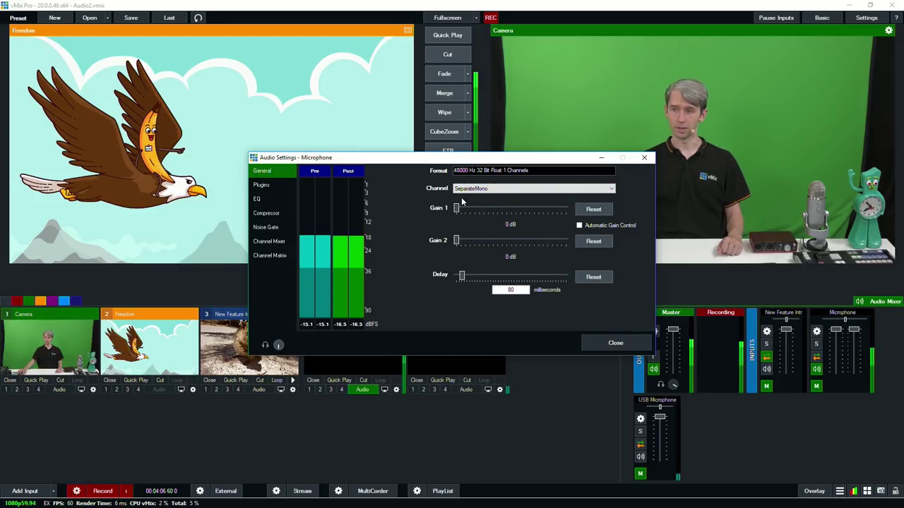
{"action": "left_click", "coordinate": [466, 188]}
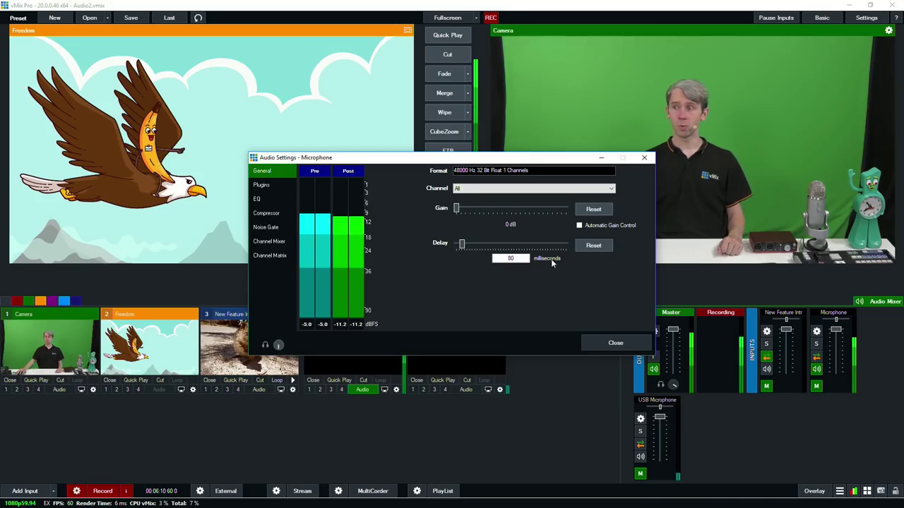
Step: Reset the Microphone's delay, re-enter 80 milliseconds, and close the audio settings
{"action": "double_click", "coordinate": [518, 258]}
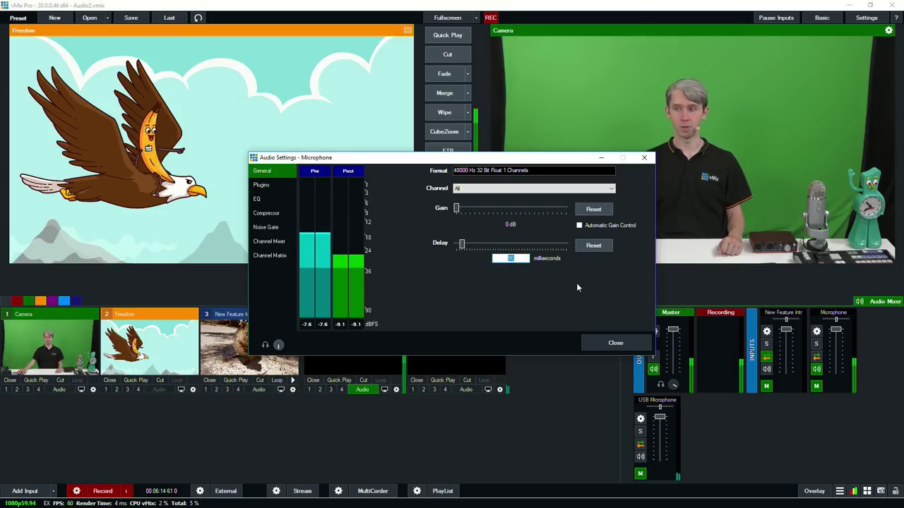
{"action": "left_click", "coordinate": [582, 246]}
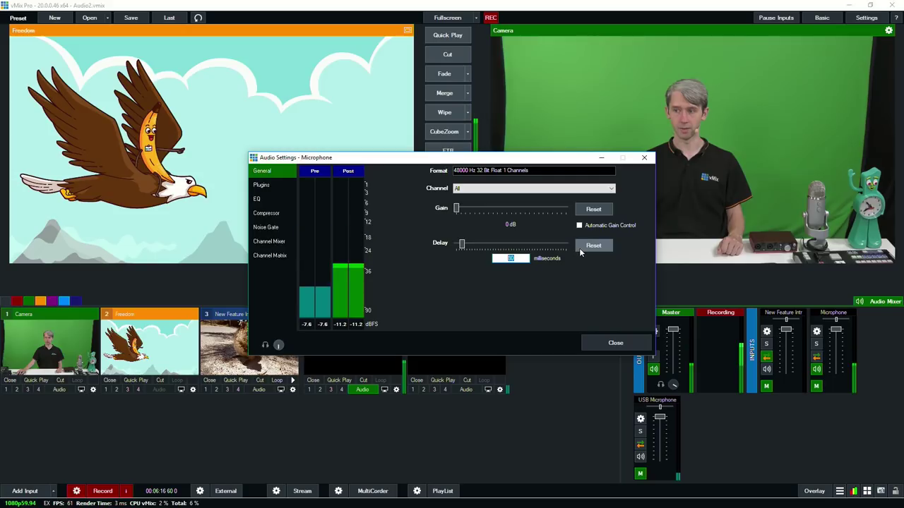
{"action": "type", "text": "80"}
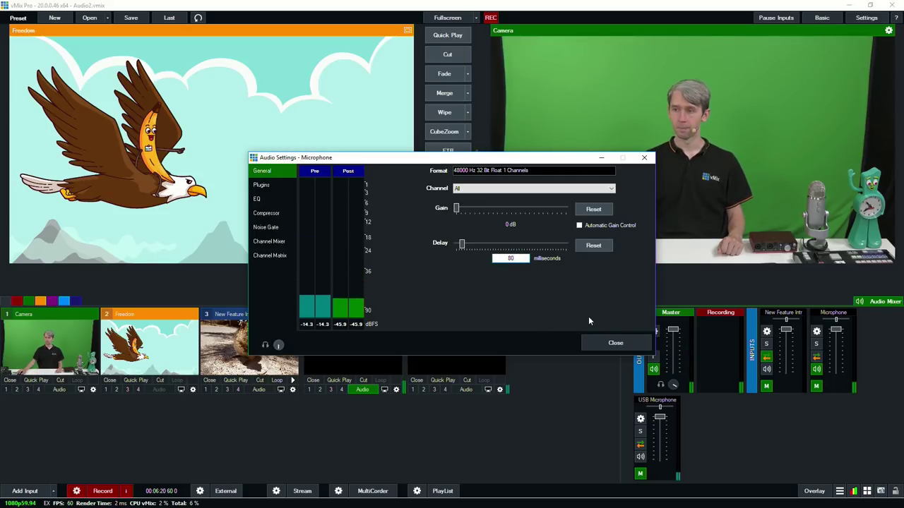
{"action": "left_click", "coordinate": [615, 343]}
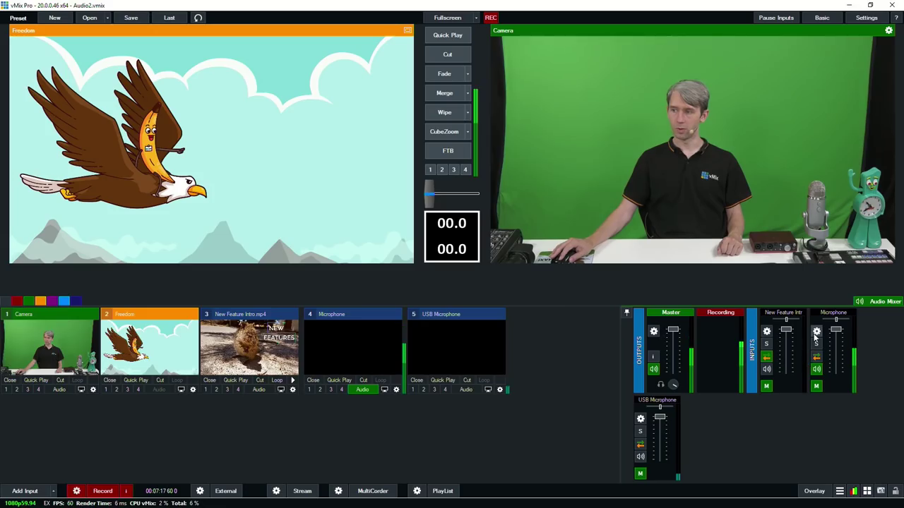
Step: Reopen the Microphone's audio settings from its Audio Mixer strip
{"action": "left_click", "coordinate": [817, 331]}
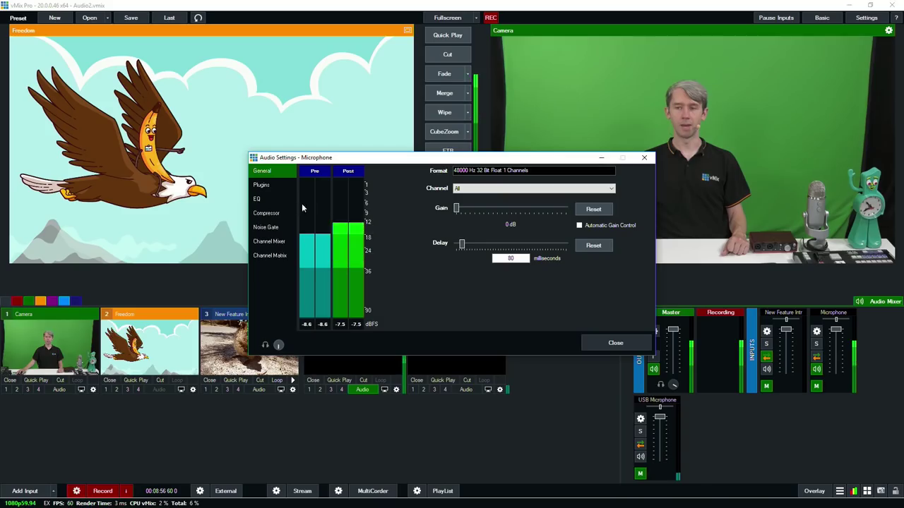
Step: Start adding a Microphone plugin with the WaveShell-VST3 9.91_x64 driver and MaxxVolume Stereo
{"action": "left_click", "coordinate": [264, 185]}
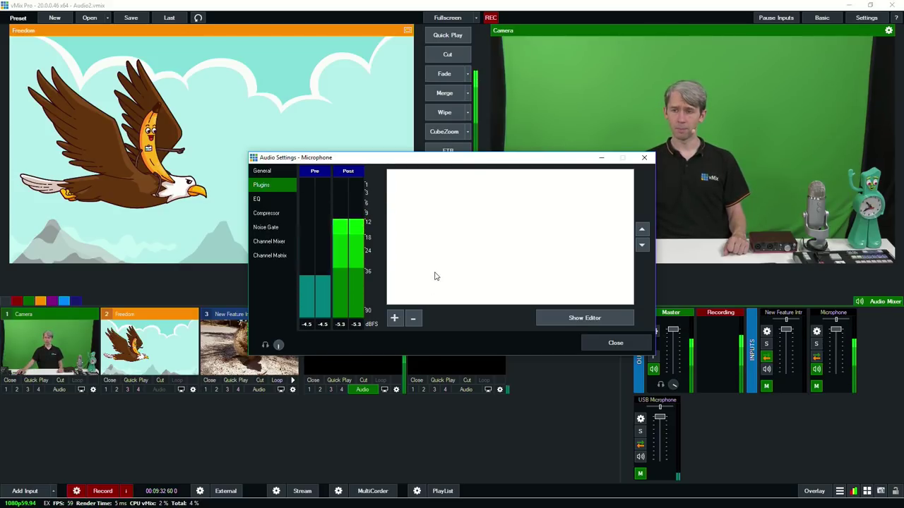
{"action": "left_click", "coordinate": [394, 319]}
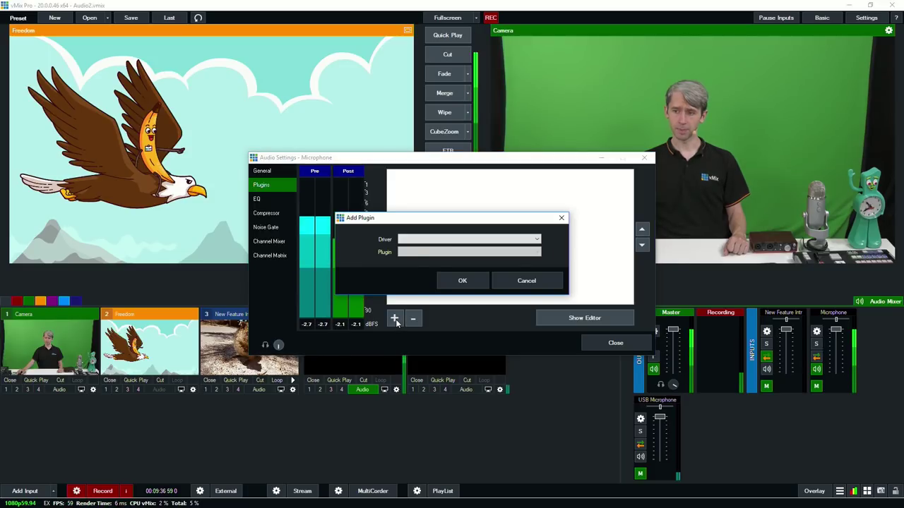
{"action": "left_click", "coordinate": [410, 250]}
{"action": "left_click", "coordinate": [409, 248]}
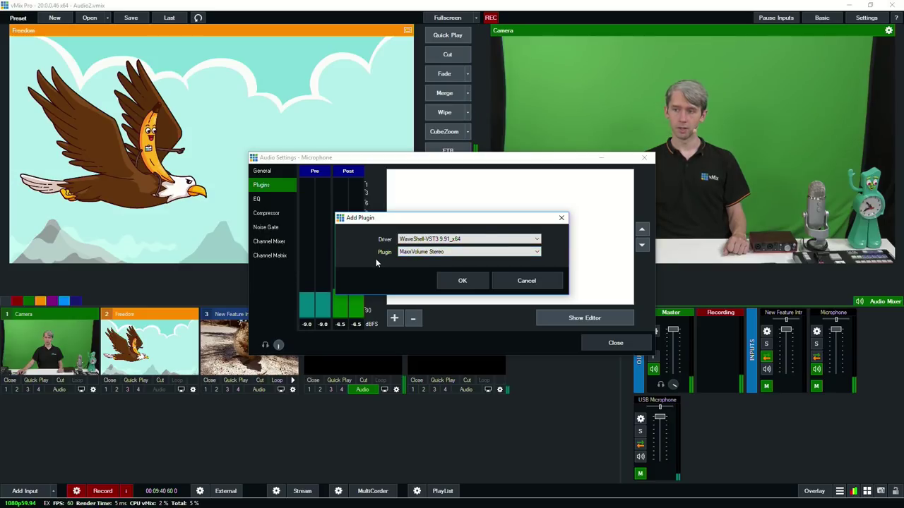
{"action": "left_click", "coordinate": [426, 254]}
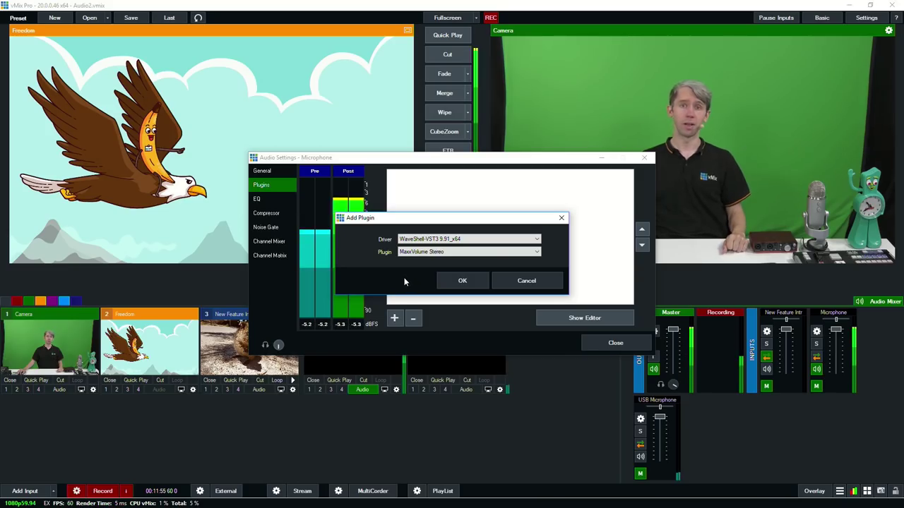
Step: Confirm adding MaxxVolume Stereo and close its editor window
{"action": "left_click", "coordinate": [460, 280]}
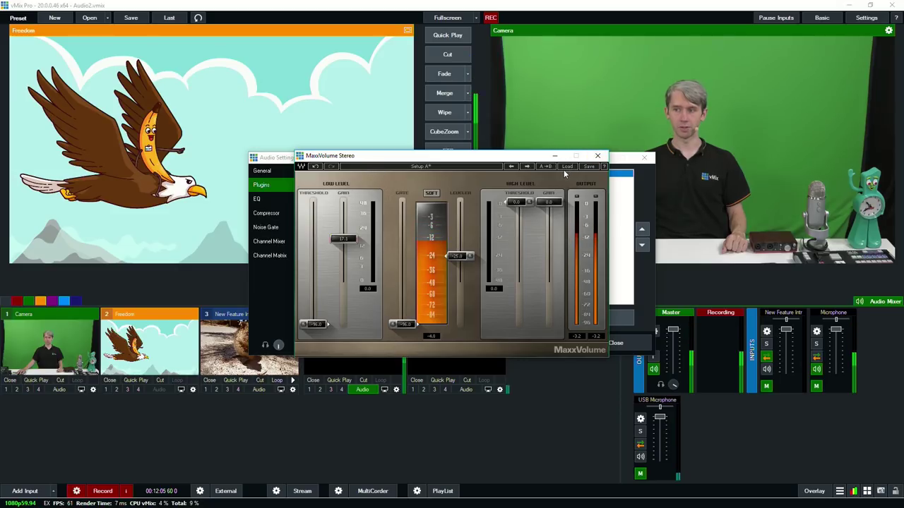
{"action": "left_click", "coordinate": [597, 156]}
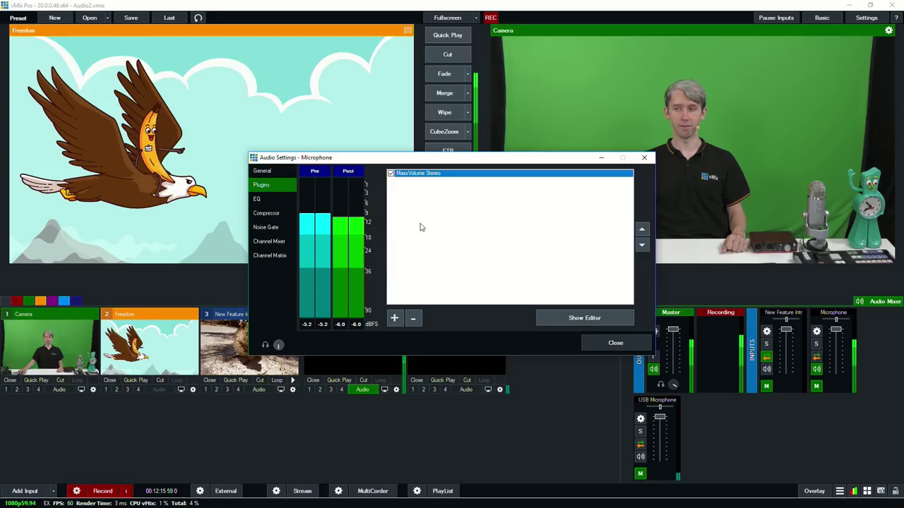
{"action": "left_click", "coordinate": [391, 174]}
{"action": "left_click", "coordinate": [391, 173]}
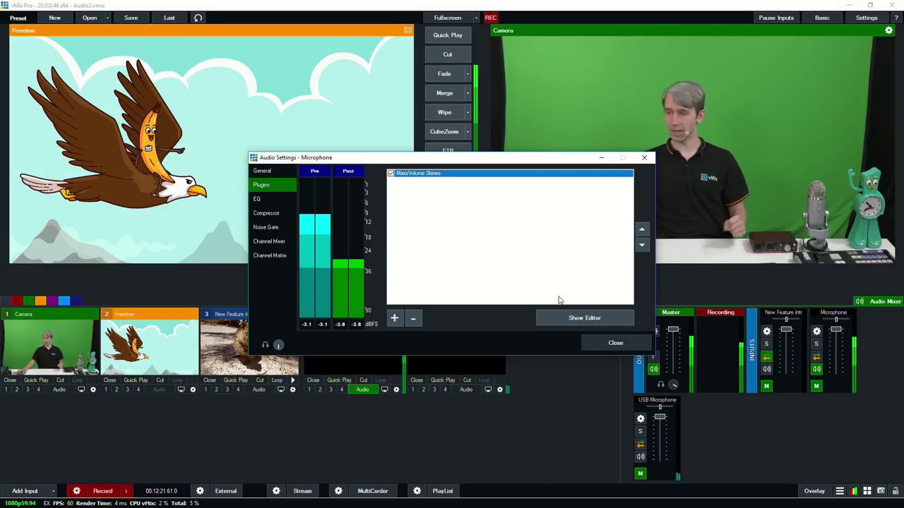
{"action": "left_click", "coordinate": [569, 318]}
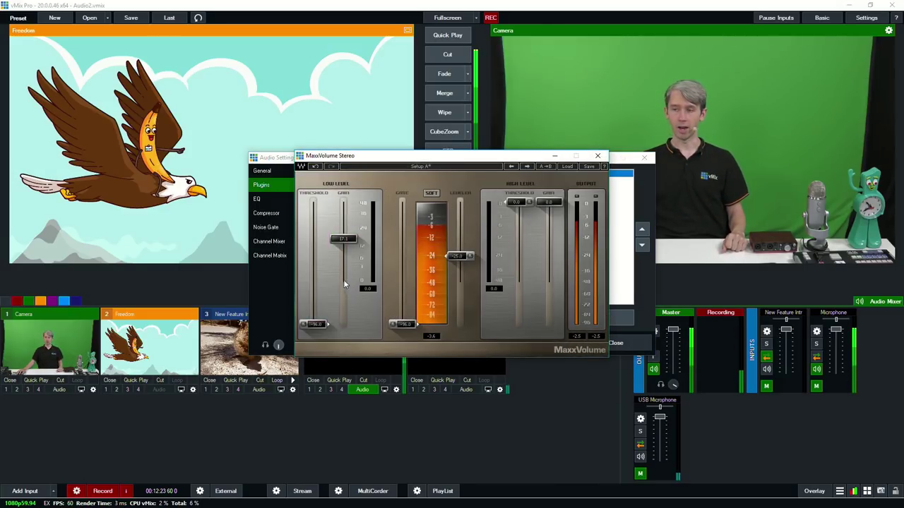
{"action": "left_click", "coordinate": [599, 156]}
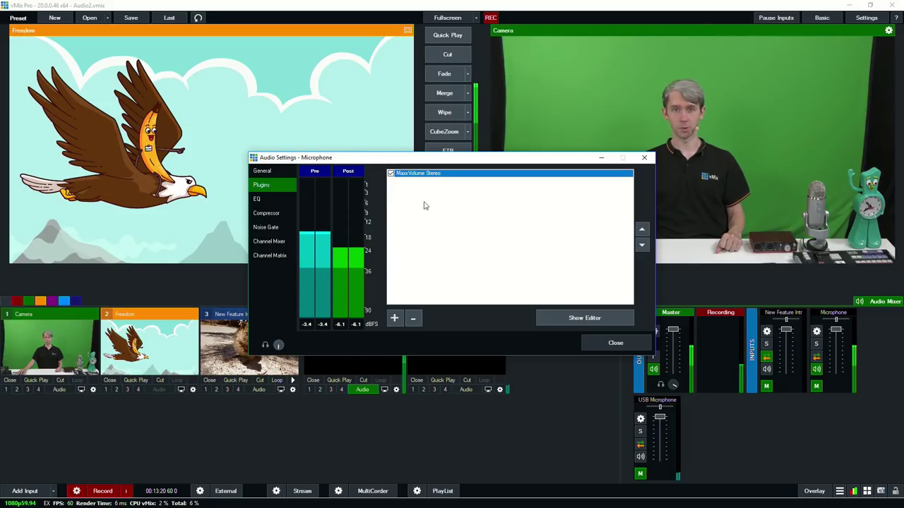
Step: Review the Microphone's EQ, Plugins and Compressor pages in Audio Settings
{"action": "left_click", "coordinate": [266, 199]}
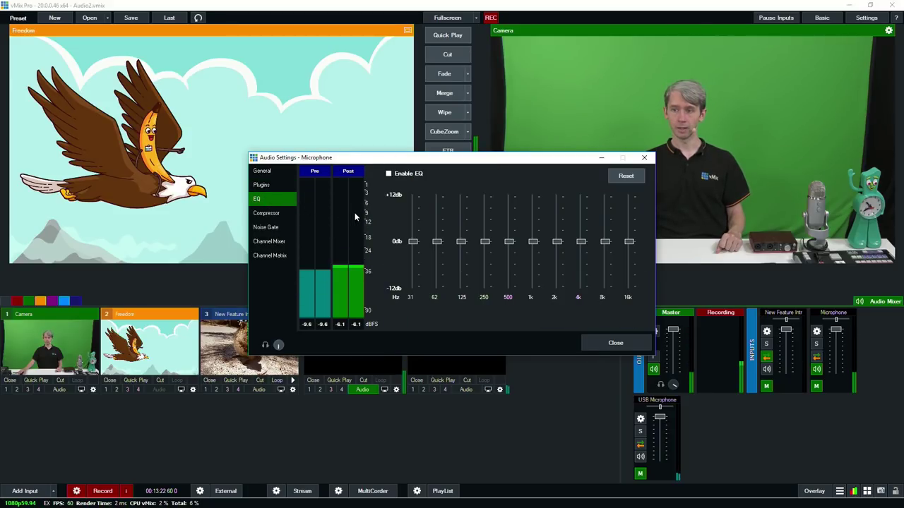
{"action": "left_click", "coordinate": [261, 185]}
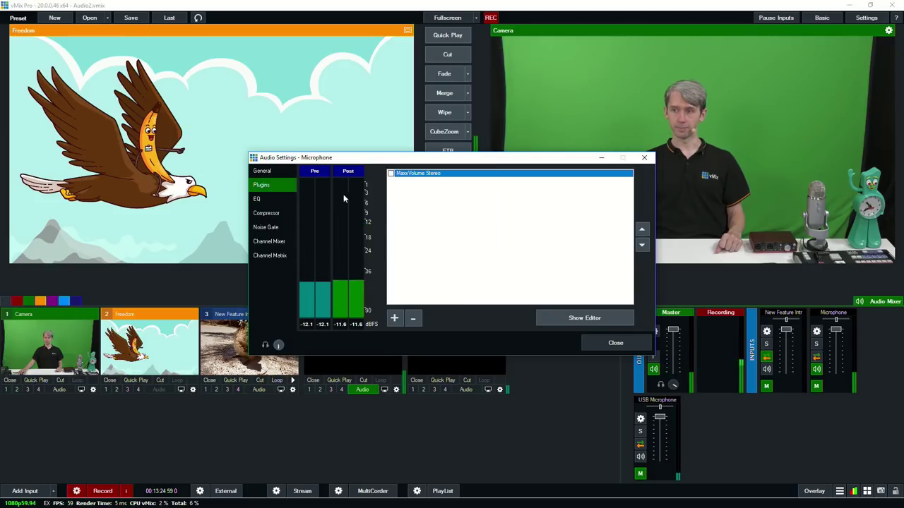
{"action": "left_click", "coordinate": [283, 199]}
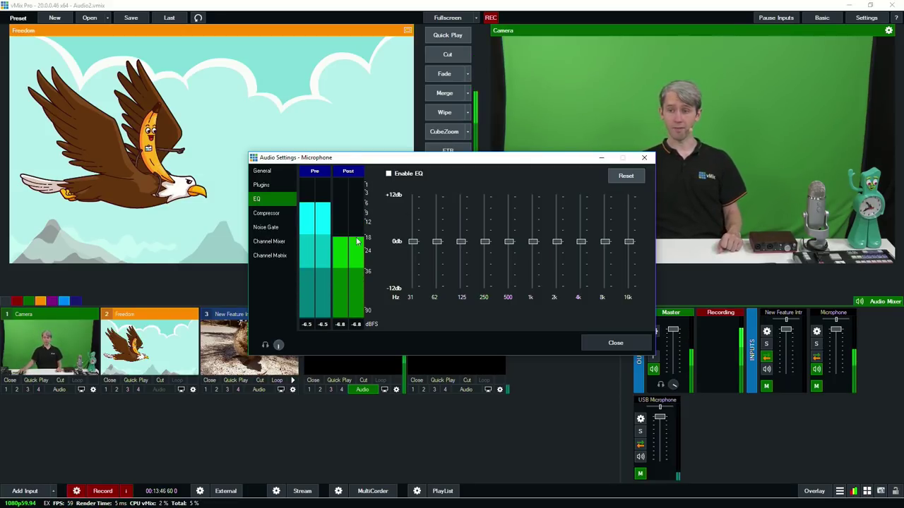
{"action": "left_click", "coordinate": [267, 213]}
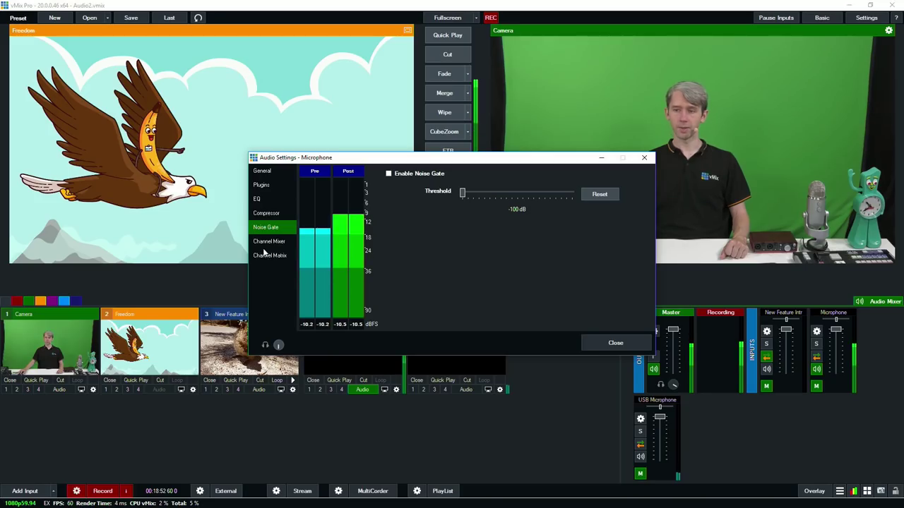
Step: Show the Microphone's Channel Mixer page with its channel 1 and 2 level faders
{"action": "left_click", "coordinate": [268, 241]}
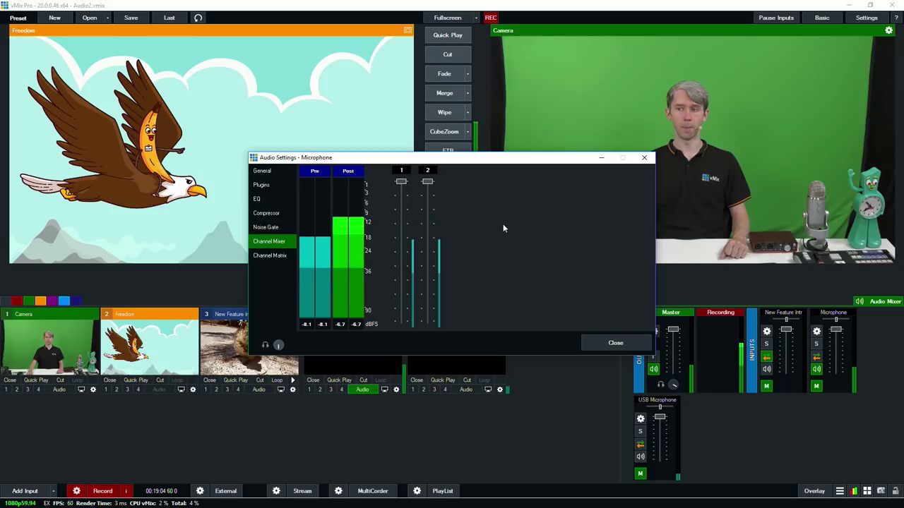
Step: Display the Channel Matrix routing channel 1 to left outputs and channel 2 to right
{"action": "left_click", "coordinate": [272, 256]}
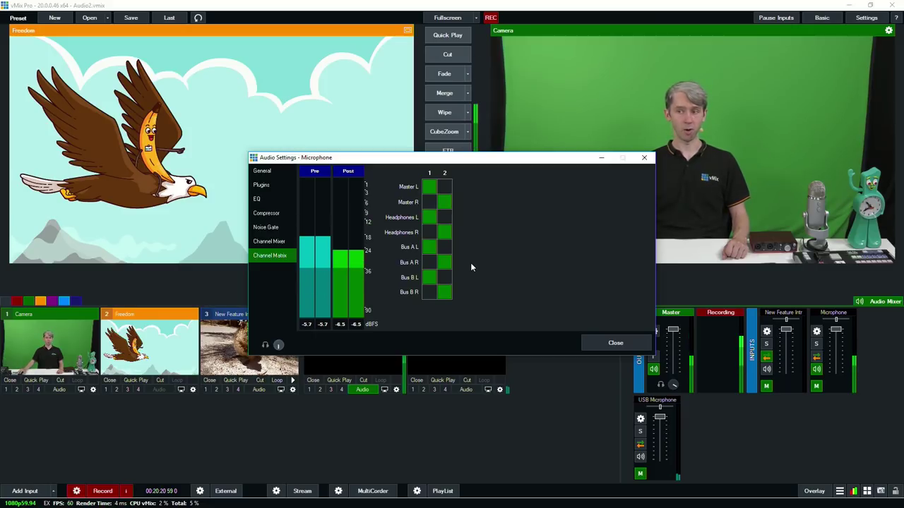
Step: Toggle channel 2's Bus A R routing and turn on headphone monitoring for the Microphone
{"action": "left_click", "coordinate": [445, 262]}
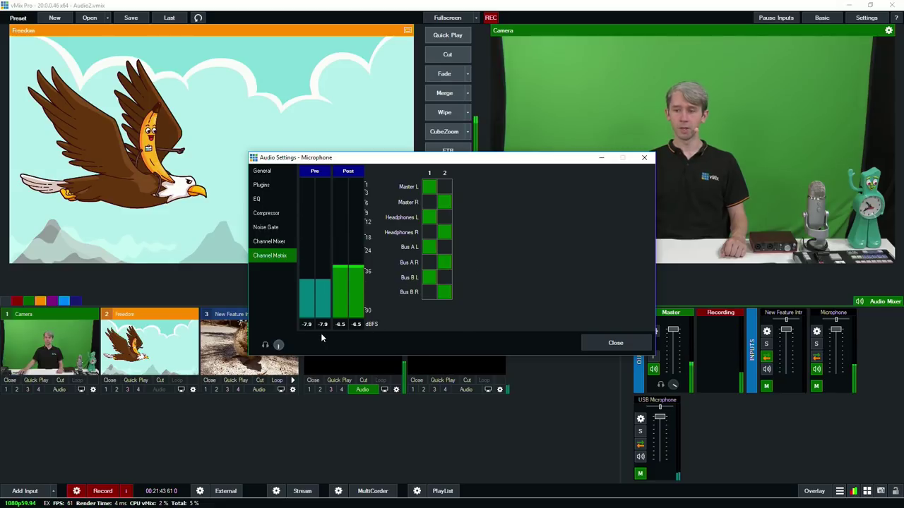
{"action": "left_click", "coordinate": [266, 346]}
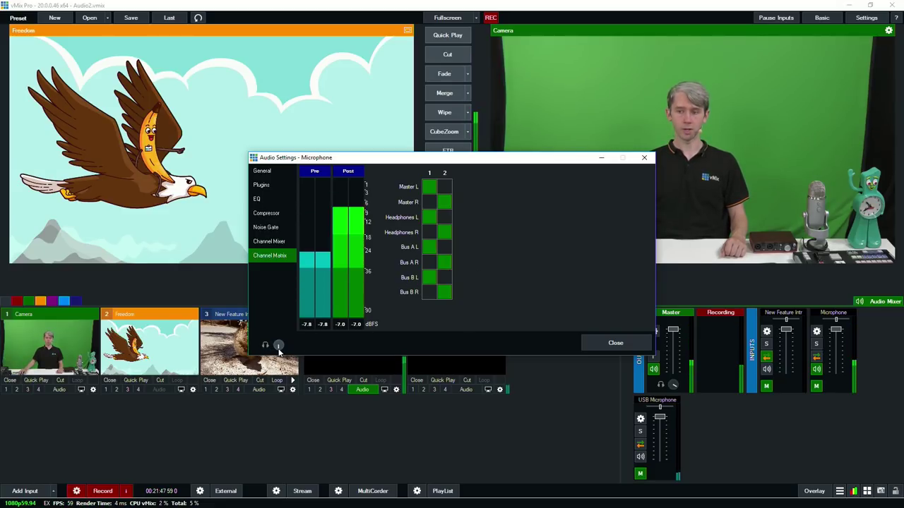